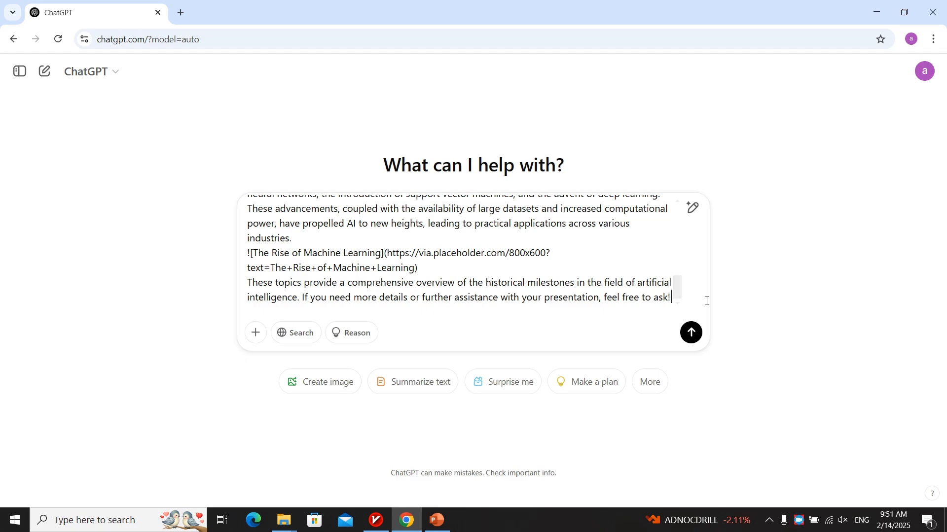
# Step: Add the question "can you gave me the refrences of this paragraphs" below the pasted AI history text and send the prompt
pyautogui.hotkey('shift', 'Return')
pyautogui.write('c')
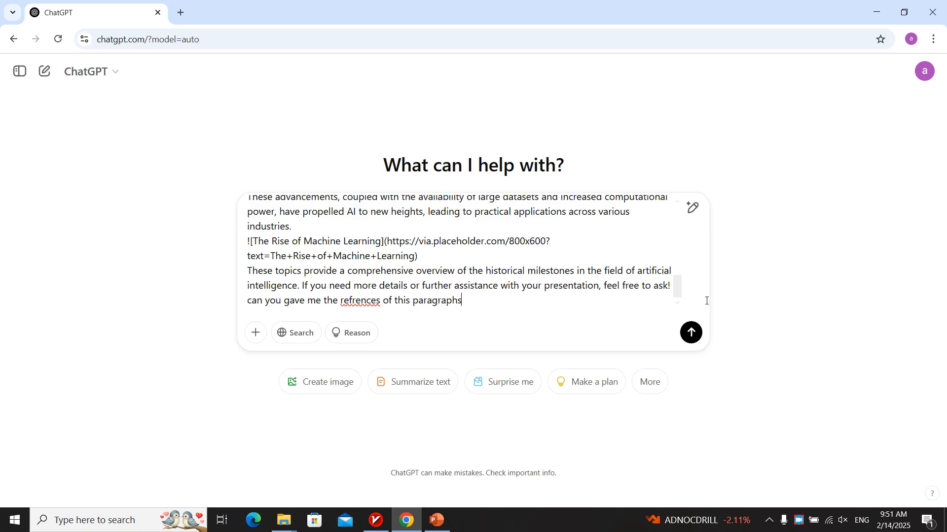
pyautogui.press('Return')
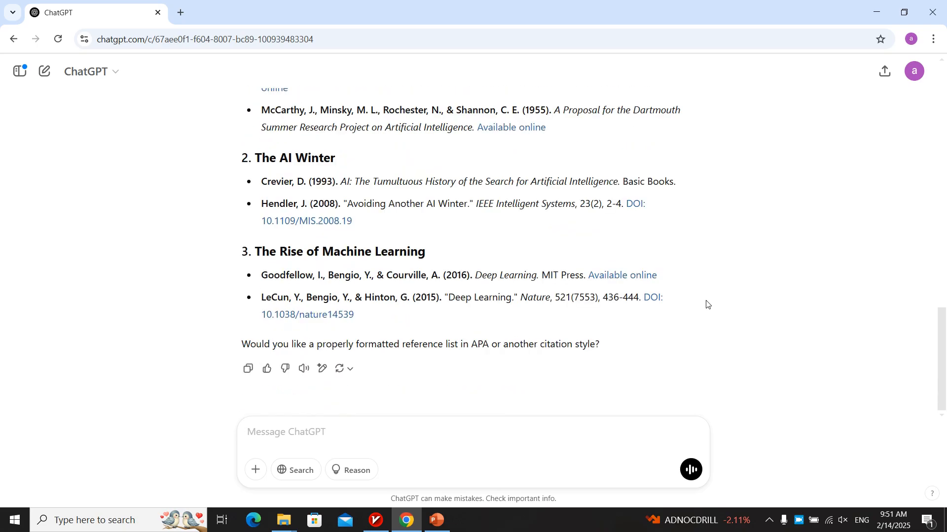
pyautogui.scroll(3, 420, 394)
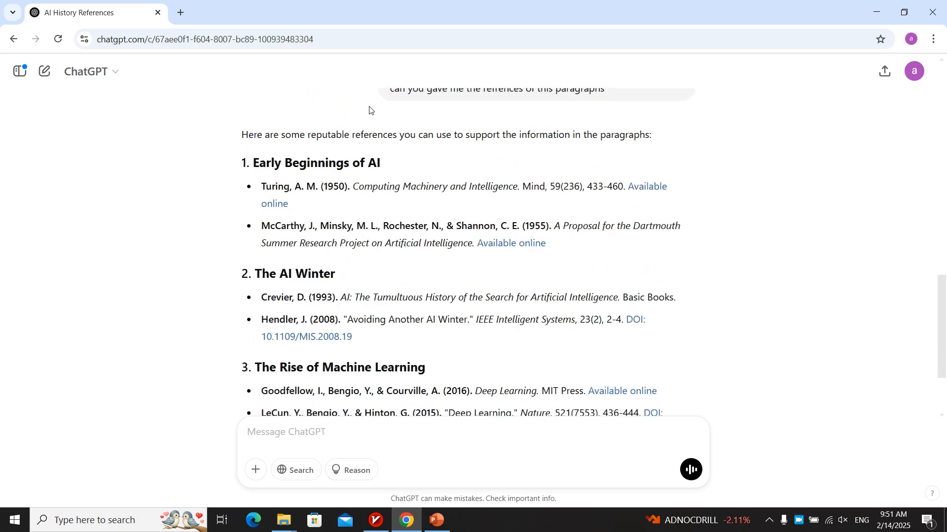
pyautogui.moveTo(264, 186); pyautogui.dragTo(554, 419)
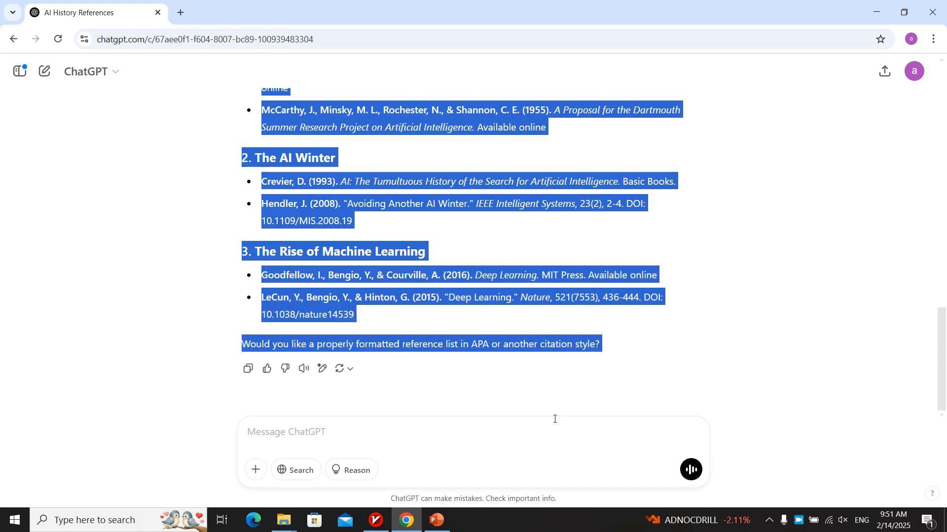
pyautogui.click(454, 427)
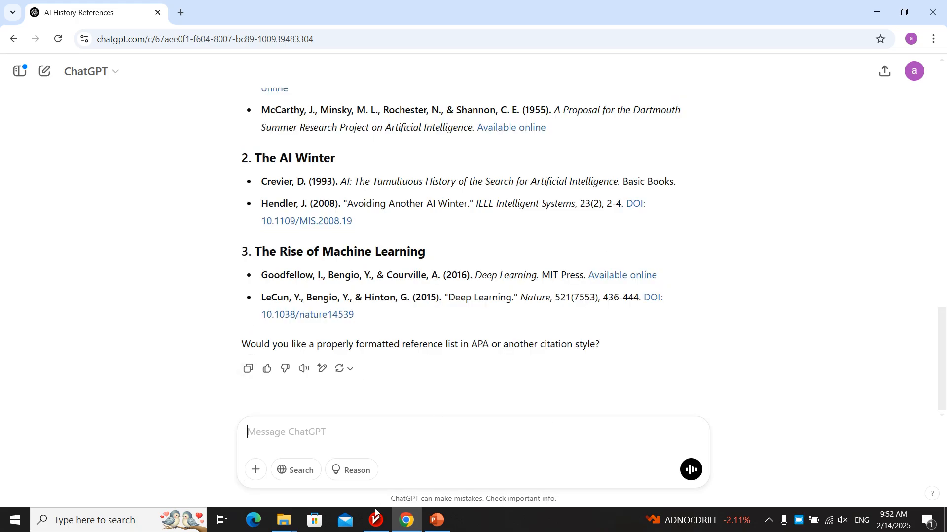
# Step: Send the follow-up request "can you gave the refrences without partishens"
pyautogui.click(322, 432)
pyautogui.write('can')
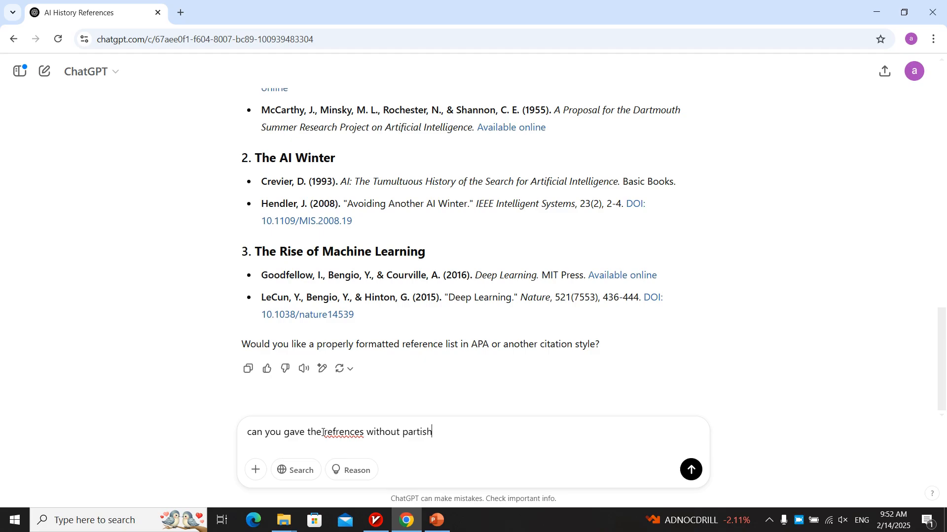
pyautogui.write('s')
pyautogui.press('Return')
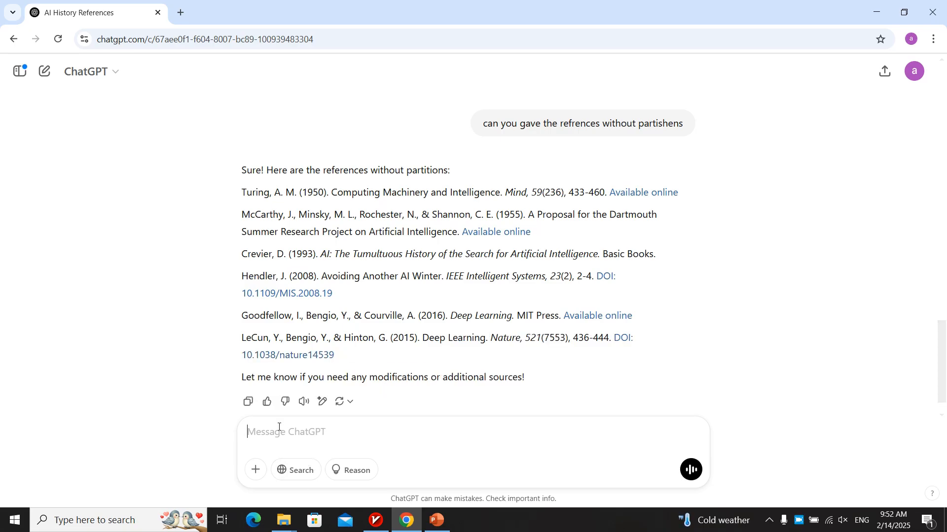
# Step: Switch to PowerPoint, open the references slide 11, and shrink the notes area to enlarge the slide view
pyautogui.hotkey('alt', 'Tab')
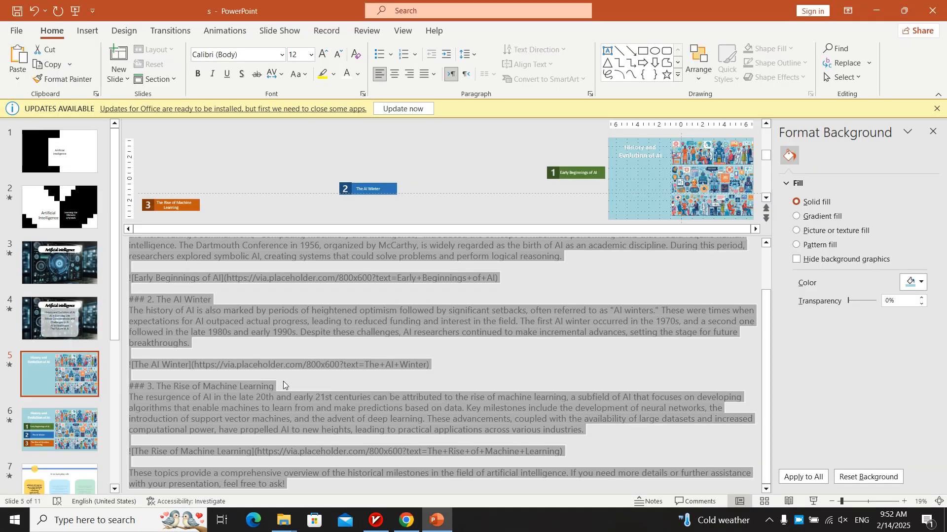
pyautogui.moveTo(114, 300); pyautogui.dragTo(114, 443)
pyautogui.click(31, 449)
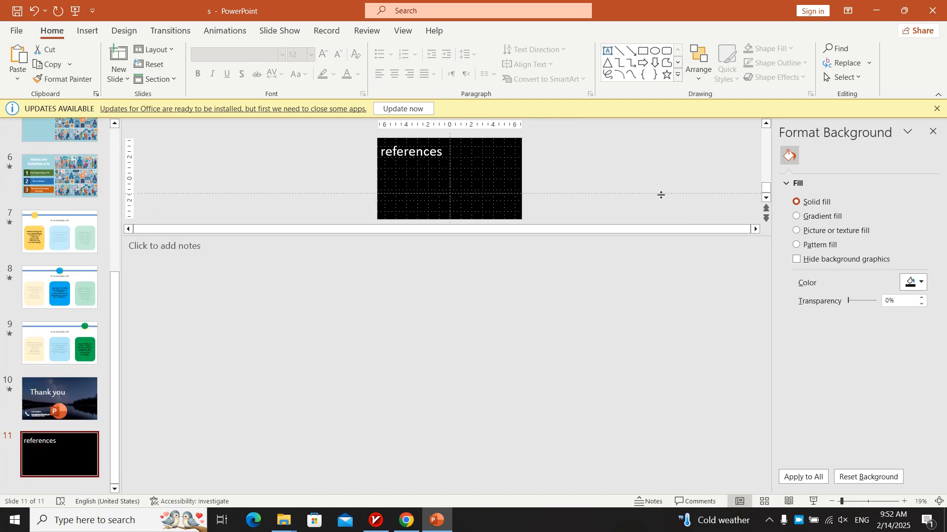
pyautogui.moveTo(626, 234); pyautogui.dragTo(542, 462)
# Step: Reduce the font size of the "references" title to 60
pyautogui.click(328, 159)
pyautogui.hotkey('ctrl', 'a')
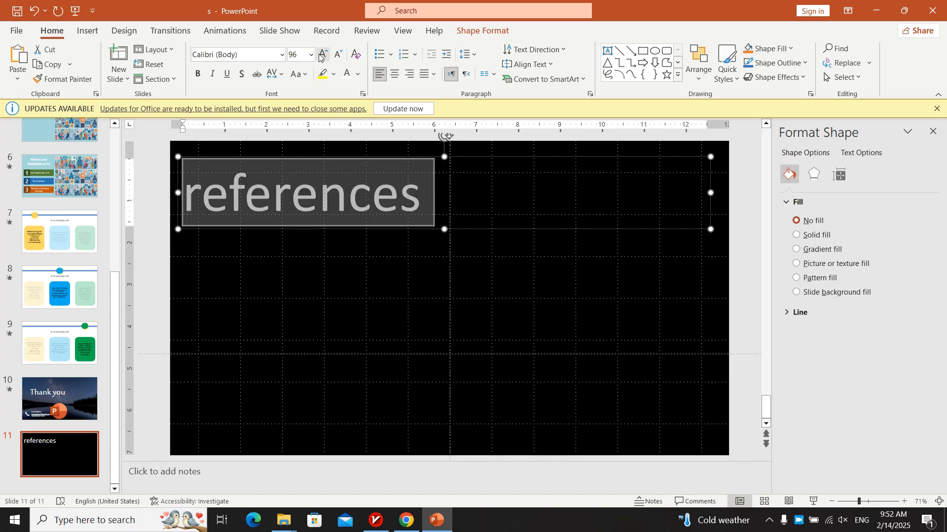
pyautogui.click(342, 57)
pyautogui.click(342, 57)
pyautogui.click(341, 56)
pyautogui.click(342, 57)
pyautogui.click(341, 56)
pyautogui.click(233, 328)
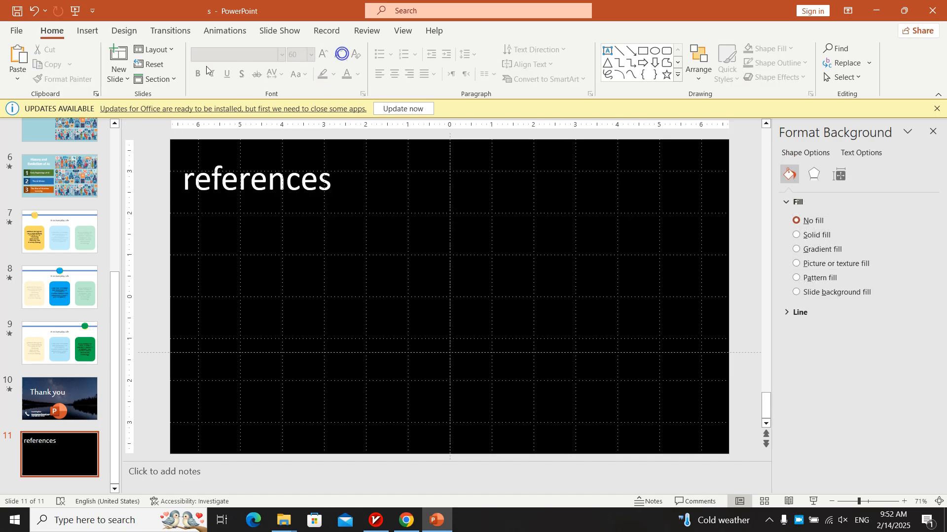
pyautogui.click(87, 30)
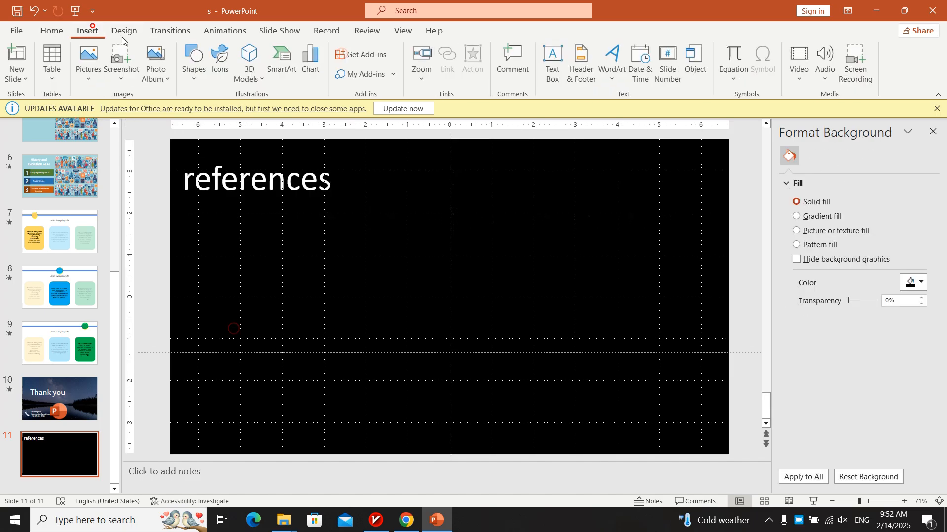
pyautogui.click(554, 62)
pyautogui.click(302, 222)
pyautogui.hotkey('ctrl', 'v')
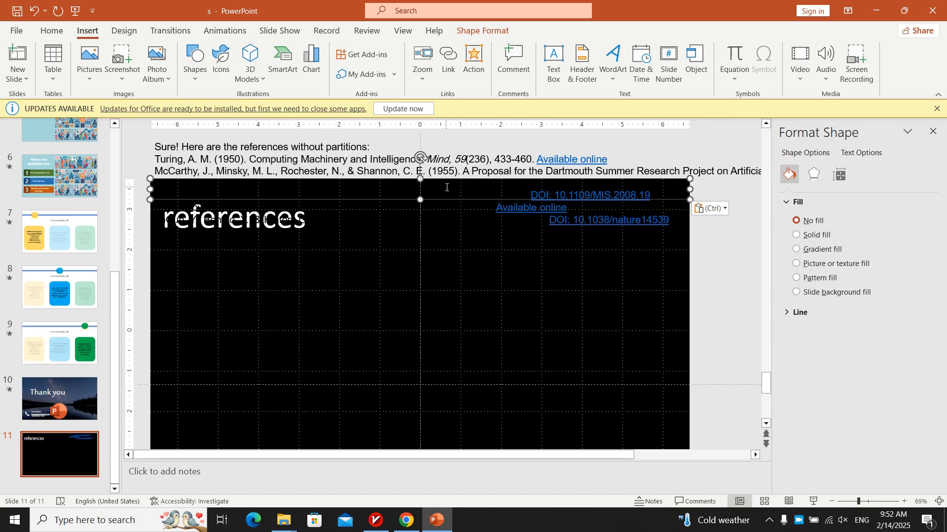
pyautogui.moveTo(437, 201); pyautogui.dragTo(429, 320)
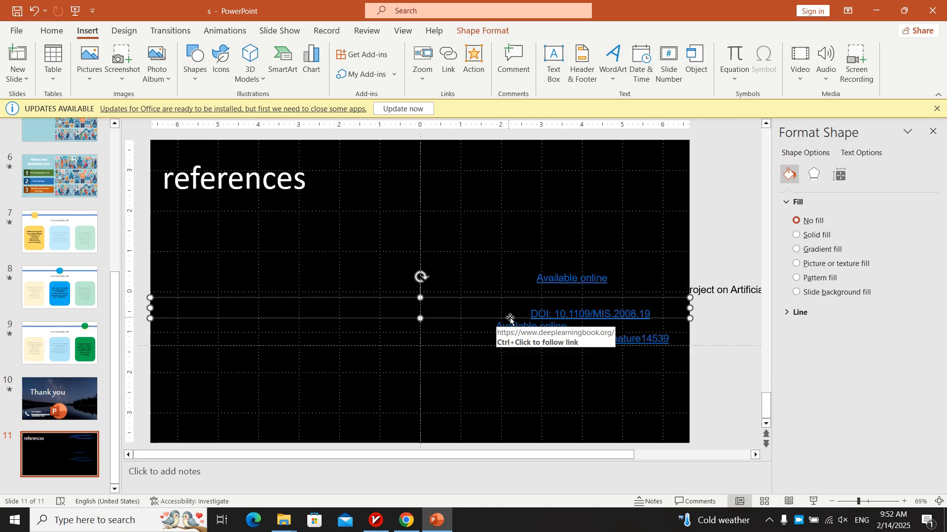
pyautogui.click(507, 328)
pyautogui.hotkey('ctrl', 'a')
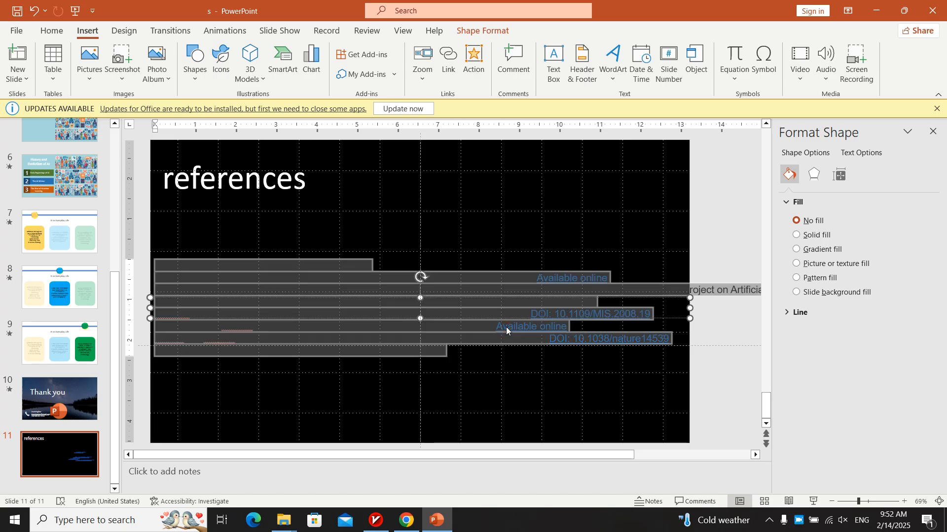
pyautogui.press('Delete')
# Step: Paste the copied references below the title as white text in a box widened to nearly the slide's full width
pyautogui.click(224, 427)
pyautogui.hotkey('ctrl', 'v')
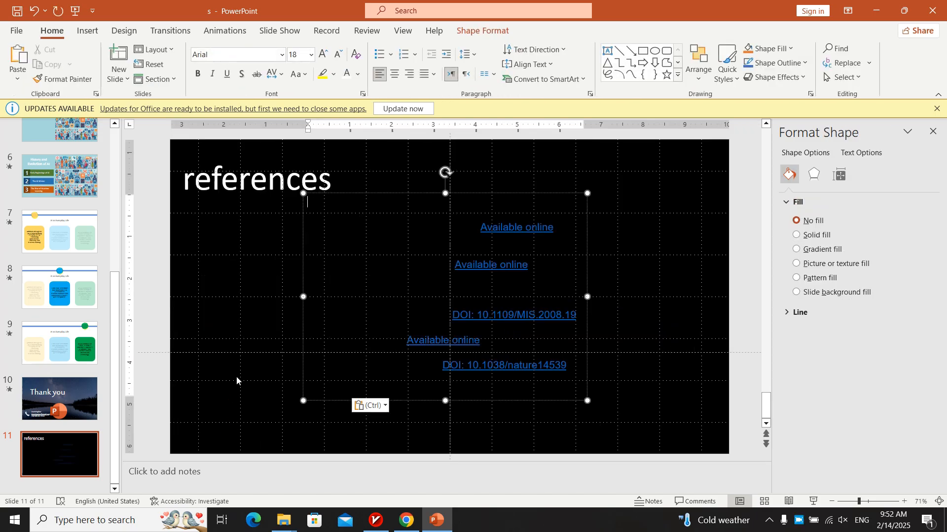
pyautogui.click(404, 263)
pyautogui.hotkey('ctrl', 'a')
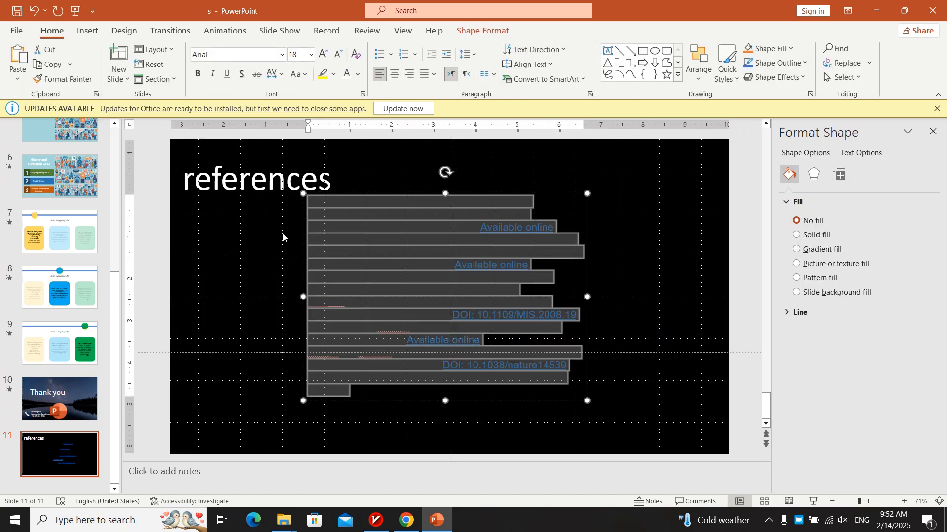
pyautogui.moveTo(300, 298); pyautogui.dragTo(170, 309)
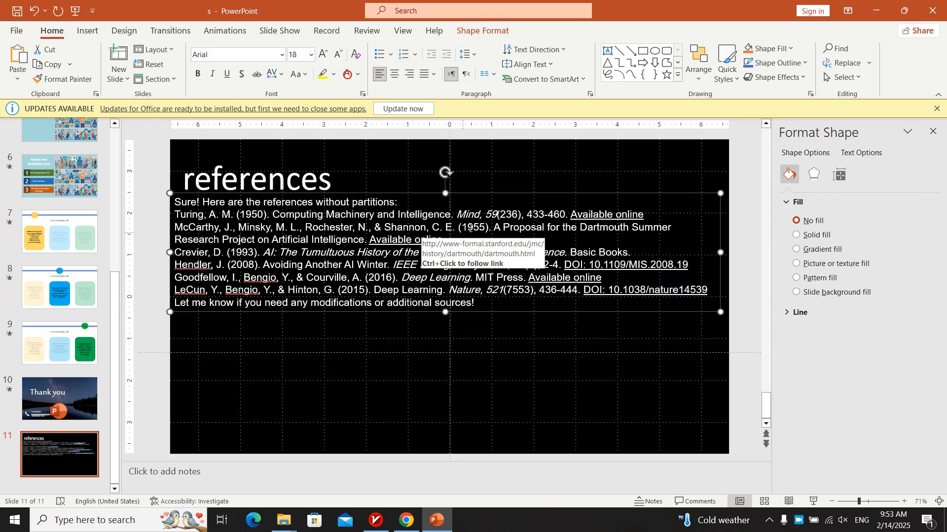
# Step: Move the references text box slightly down and delete its opening line "Sure! Here are the references without partitions:"
pyautogui.moveTo(485, 192); pyautogui.dragTo(468, 211)
pyautogui.hotkey('ctrl', 'z')
pyautogui.click(418, 365)
pyautogui.click(446, 228)
pyautogui.doubleClick(370, 218)
pyautogui.tripleClick(370, 218)
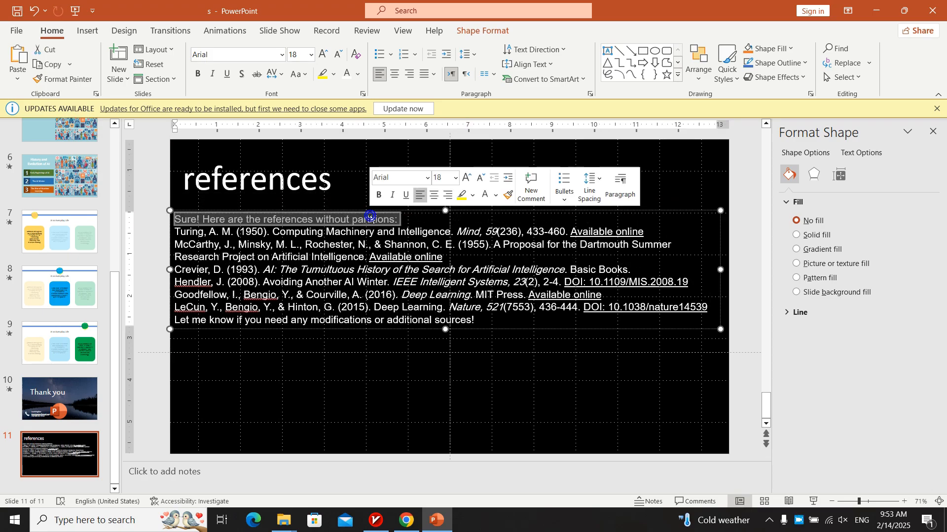
pyautogui.press('Delete')
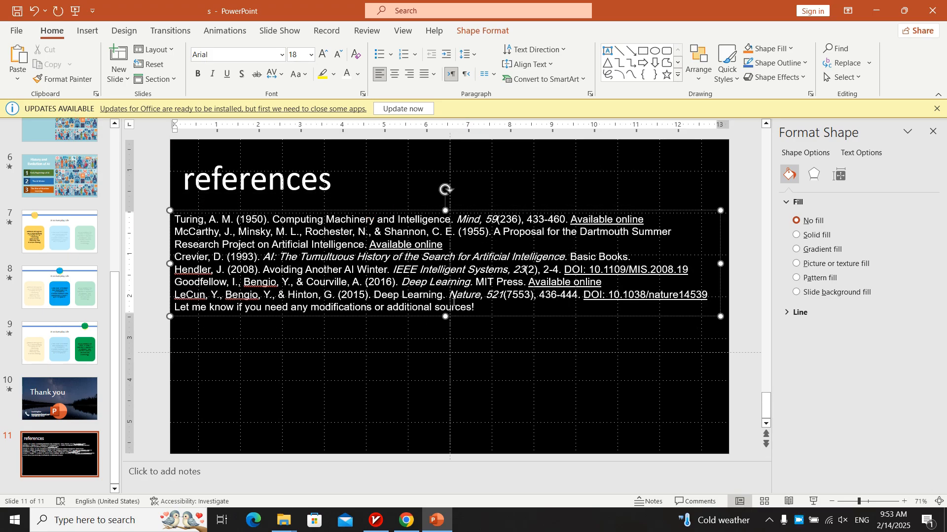
# Step: Format all the text in the references box as a bulleted list
pyautogui.hotkey('ctrl', 'a')
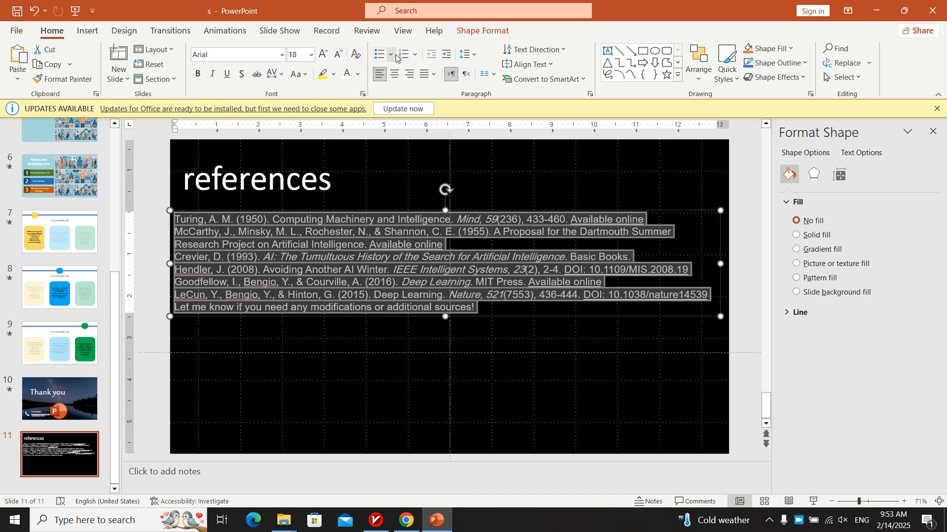
pyautogui.click(378, 54)
pyautogui.click(309, 383)
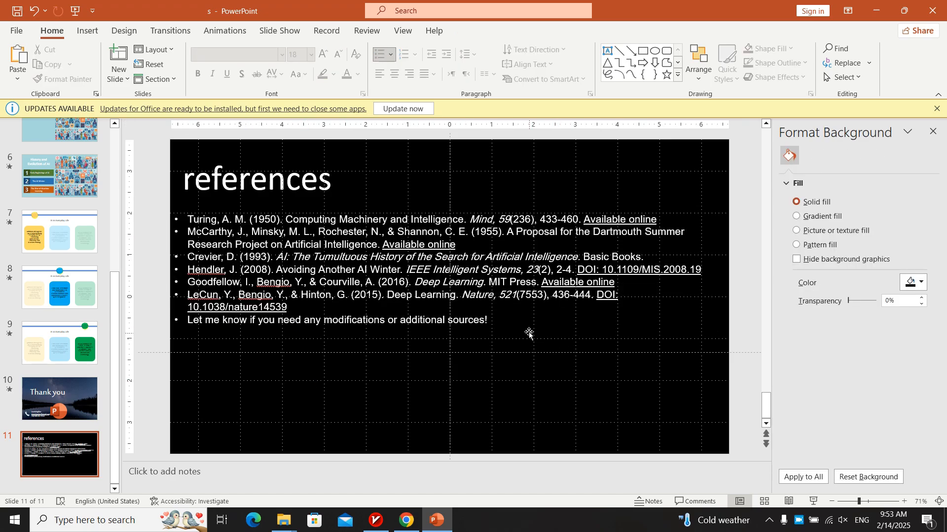
# Step: Delete the closing line "Let me know if you need any modifications or additional sources!" and nudge the references box slightly up
pyautogui.click(456, 320)
pyautogui.tripleClick(454, 320)
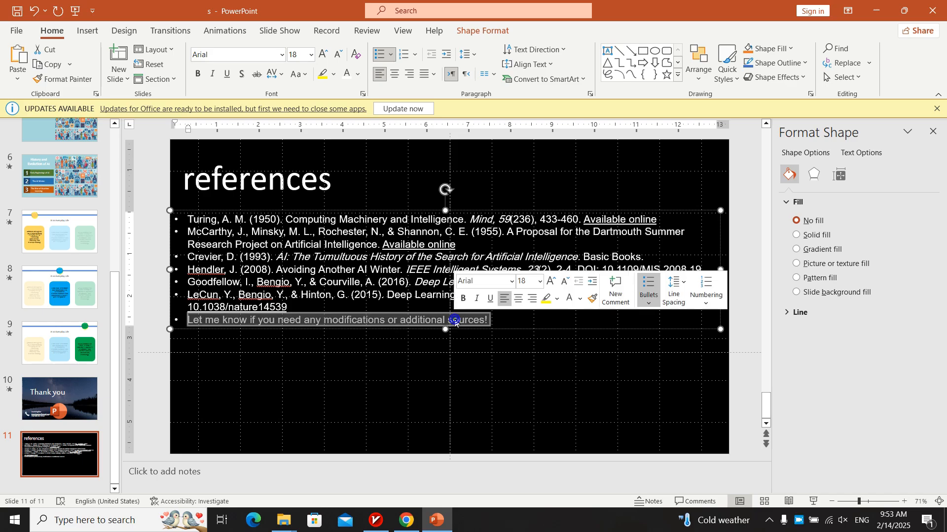
pyautogui.press('BackSpace')
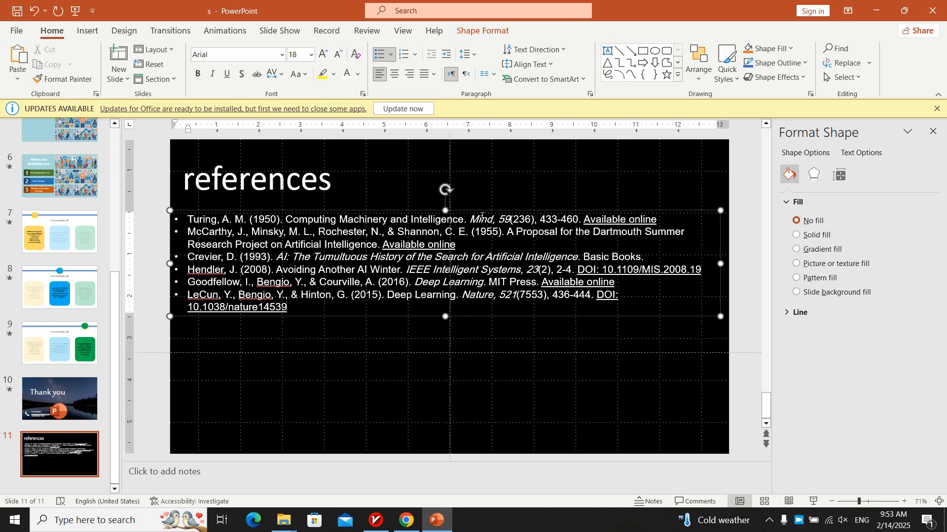
pyautogui.moveTo(481, 213); pyautogui.dragTo(481, 211)
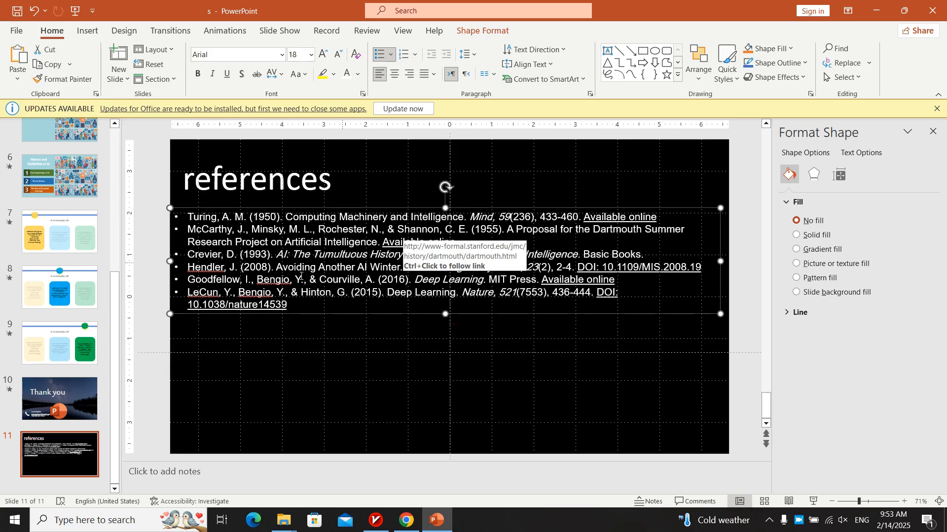
pyautogui.click(14, 317)
# Step: Copy the full speaker notes of slide 7, "AI in Everyday Life"
pyautogui.scroll(4, 98, 407)
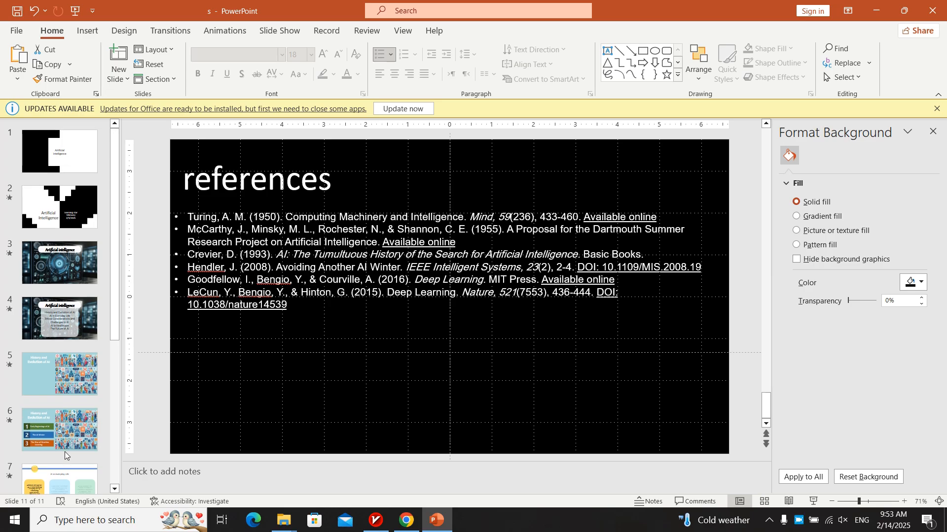
pyautogui.scroll(-5, 97, 406)
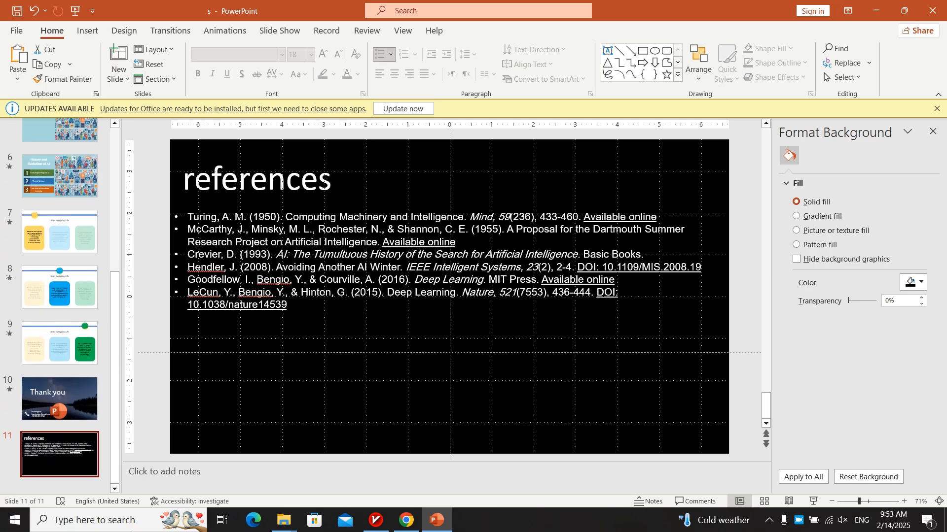
pyautogui.click(54, 400)
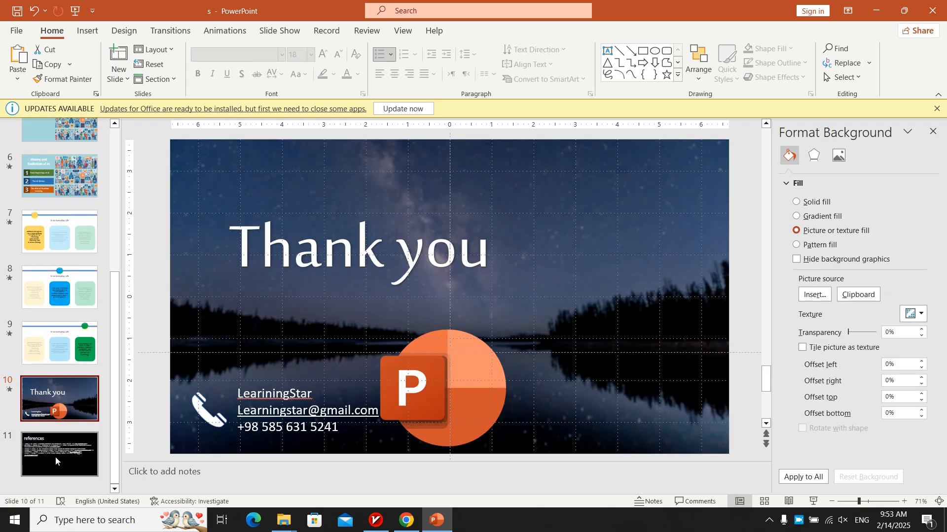
pyautogui.click(67, 243)
pyautogui.scroll(-2, 269, 468)
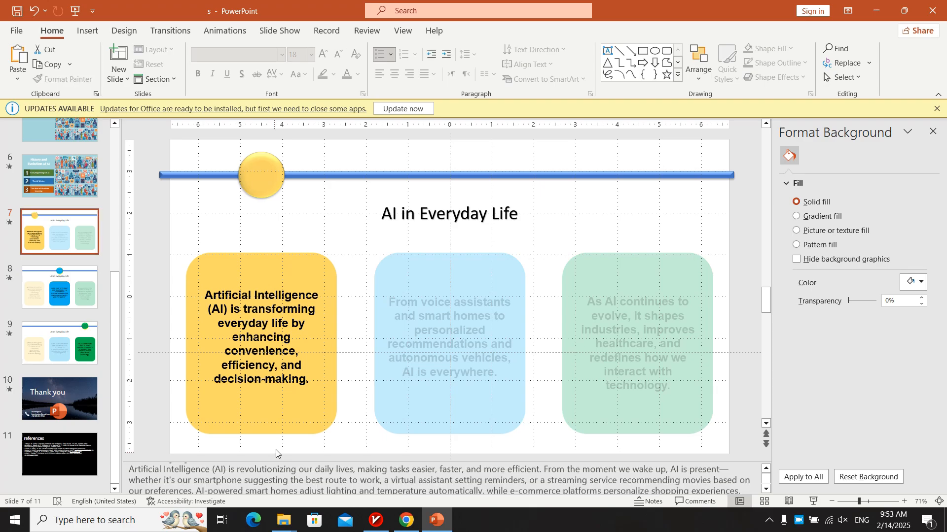
pyautogui.hotkey('ctrl', 'z')
pyautogui.click(4, 213)
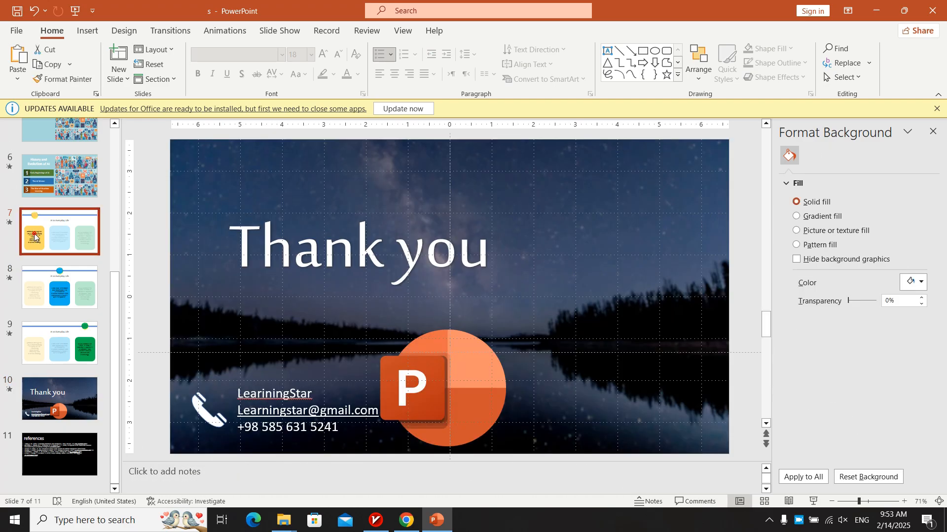
pyautogui.scroll(-3, 257, 480)
pyautogui.hotkey('ctrl', 'z')
# Step: Switch to ChatGPT, paste the notes without the image attachment, add "can you gave refrences" and send the prompt
pyautogui.hotkey('alt', 'Tab')
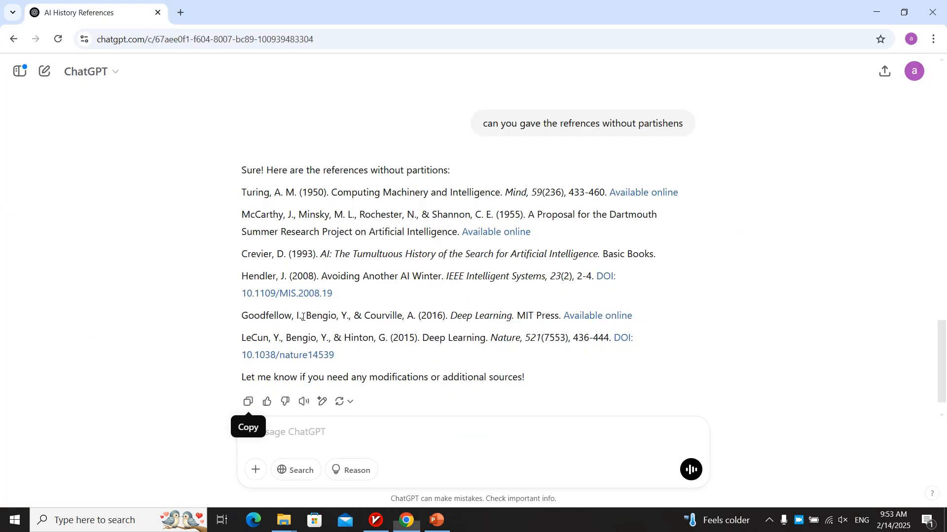
pyautogui.click(359, 436)
pyautogui.hotkey('ctrl', 'v')
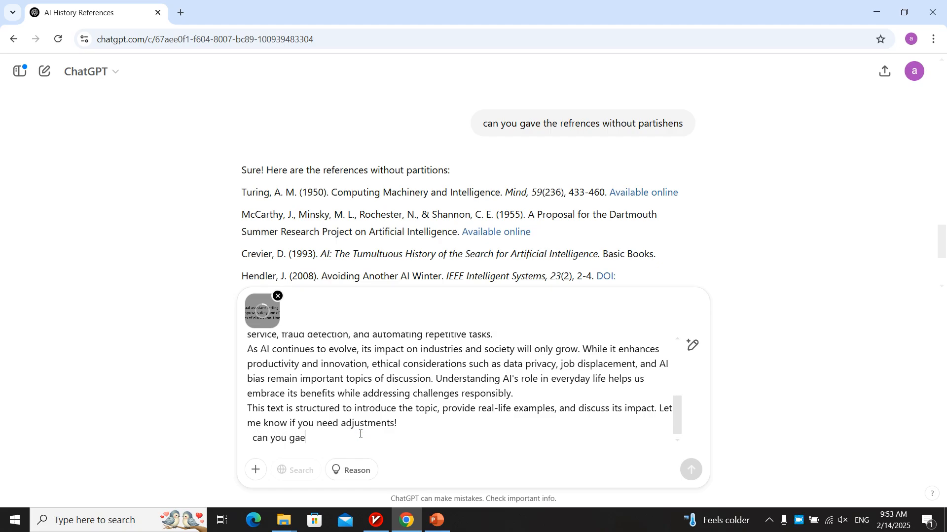
pyautogui.write('can you gave')
pyautogui.click(278, 297)
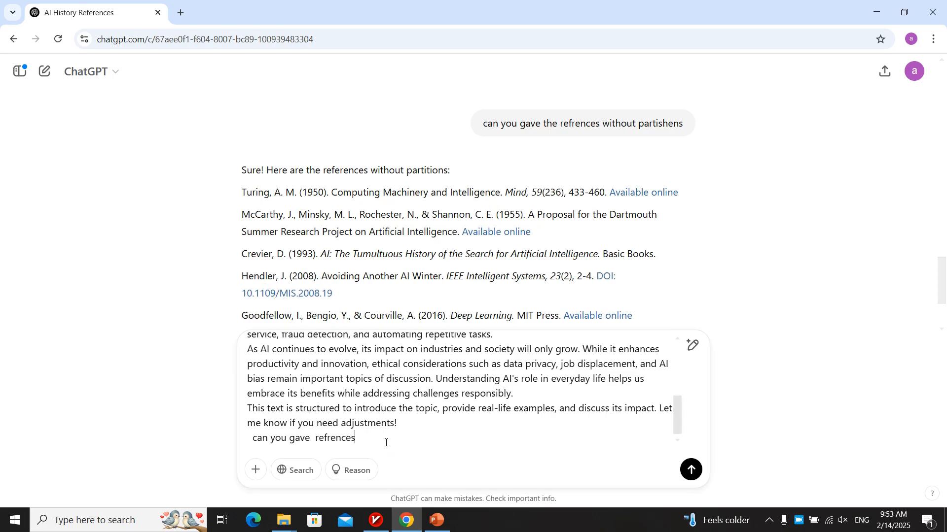
pyautogui.write('refrences')
pyautogui.press('Return')
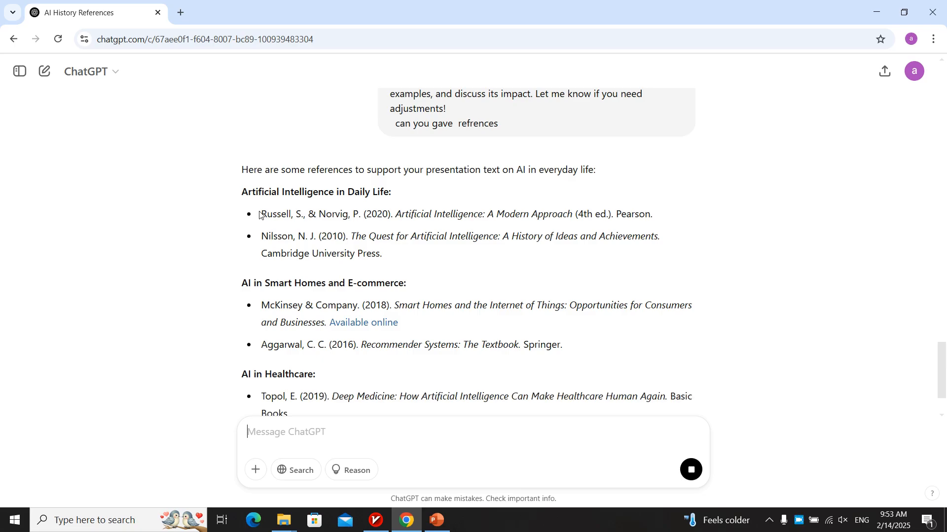
# Step: Copy the new references from Russell & Norvig through Jobin, Ienca & Vayena, and return to PowerPoint's references slide 11
pyautogui.moveTo(264, 214); pyautogui.dragTo(581, 352)
pyautogui.hotkey('alt', 'Tab')
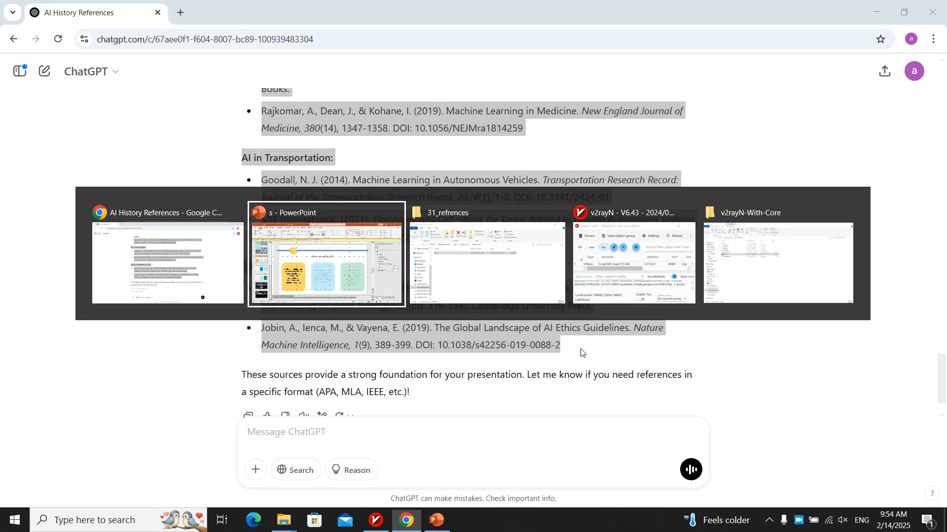
pyautogui.click(59, 468)
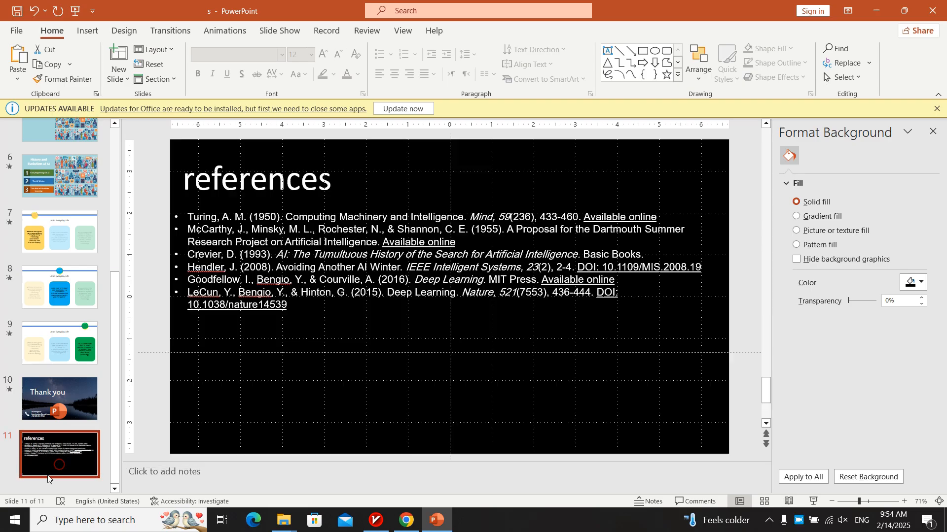
pyautogui.click(365, 322)
pyautogui.hotkey('ctrl', 'v')
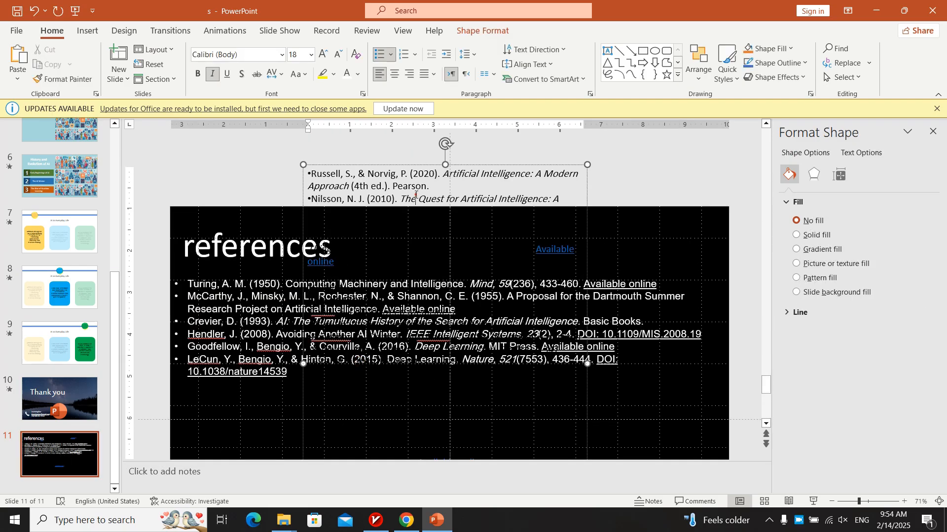
pyautogui.hotkey('ctrl', 'a')
pyautogui.press('Delete')
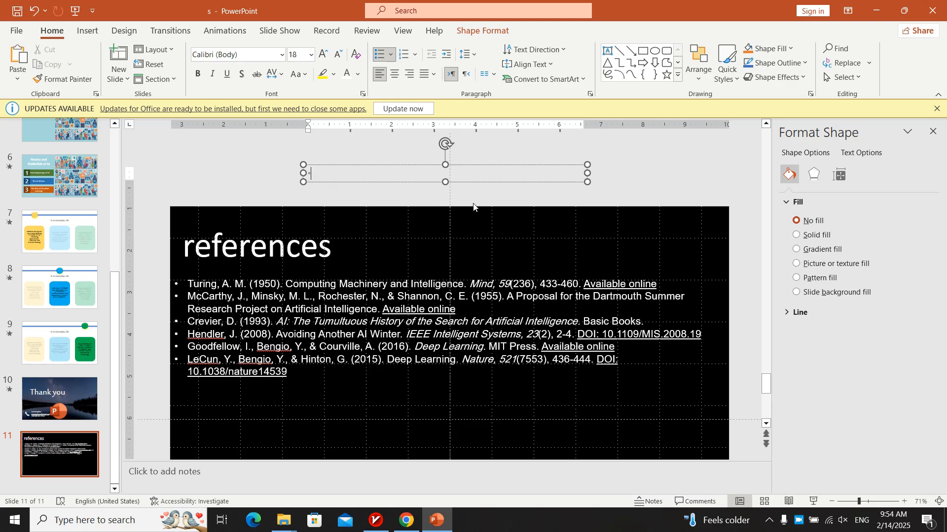
# Step: Place the text cursor at the end of the last reference in the bulleted list
pyautogui.scroll(-1, 514, 163)
pyautogui.click(247, 377)
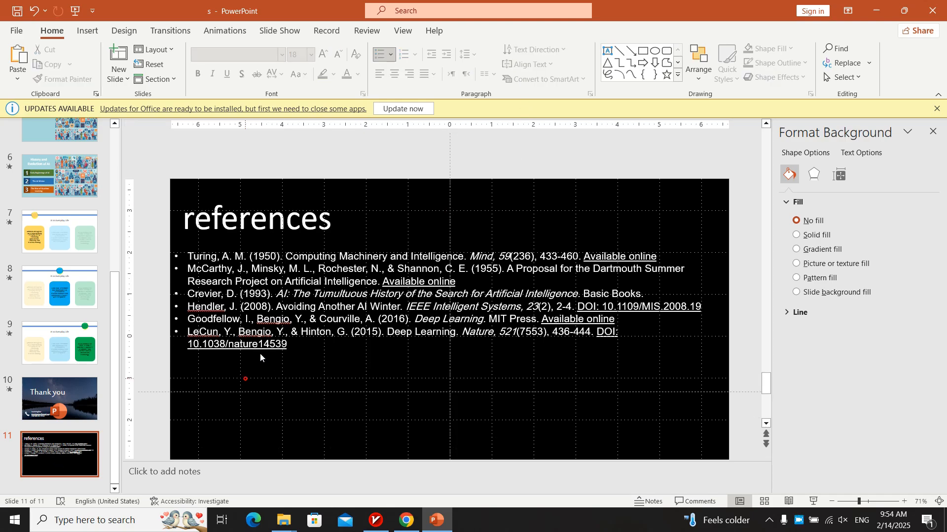
pyautogui.click(295, 310)
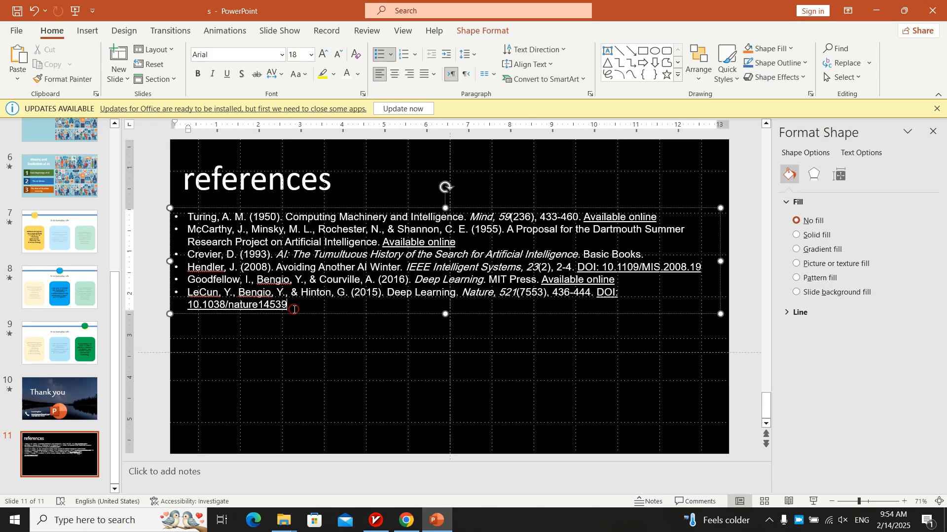